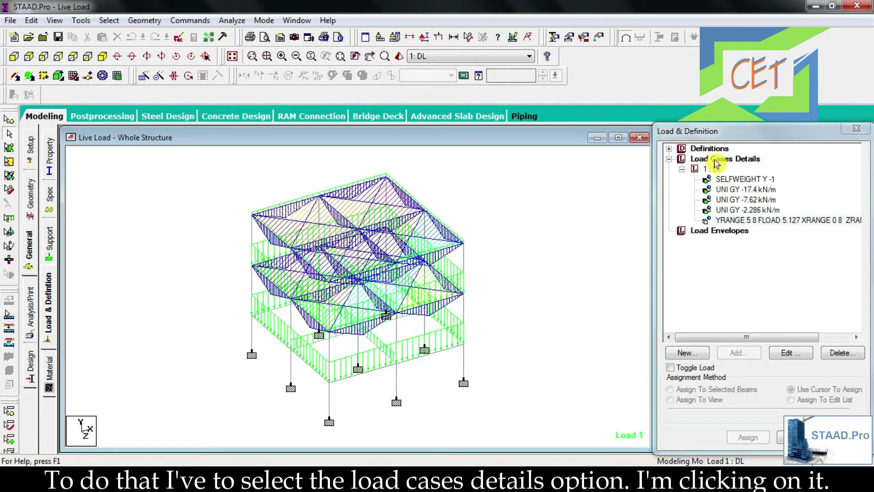
Add load case 2 with loading type Live and title LL below the dead load case.
{"action": "left_click", "coordinate": [717, 160]}
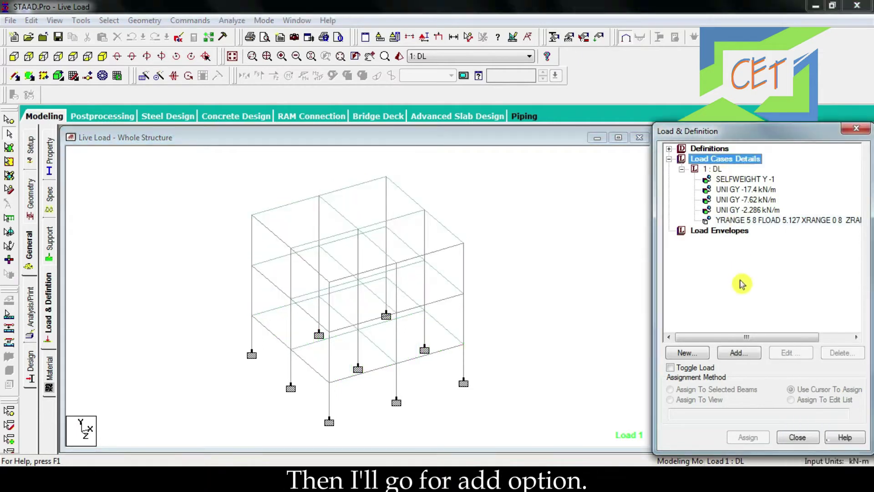
{"action": "left_click", "coordinate": [736, 352]}
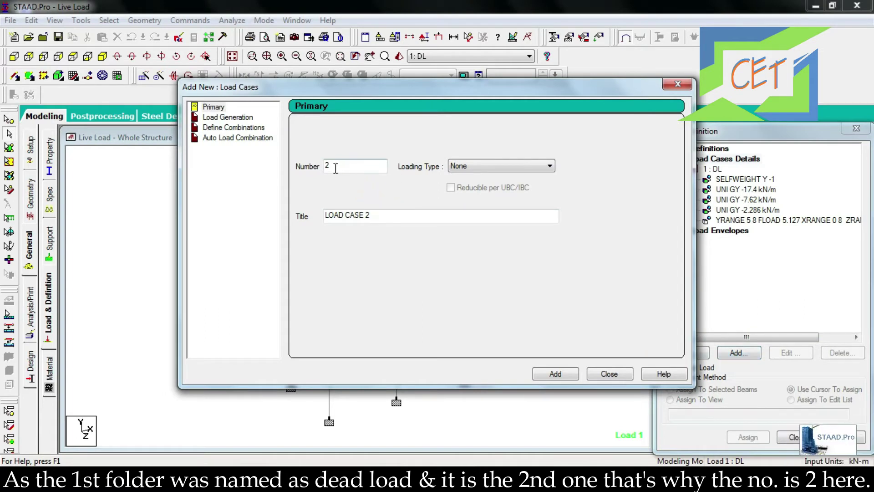
{"action": "left_click", "coordinate": [464, 168]}
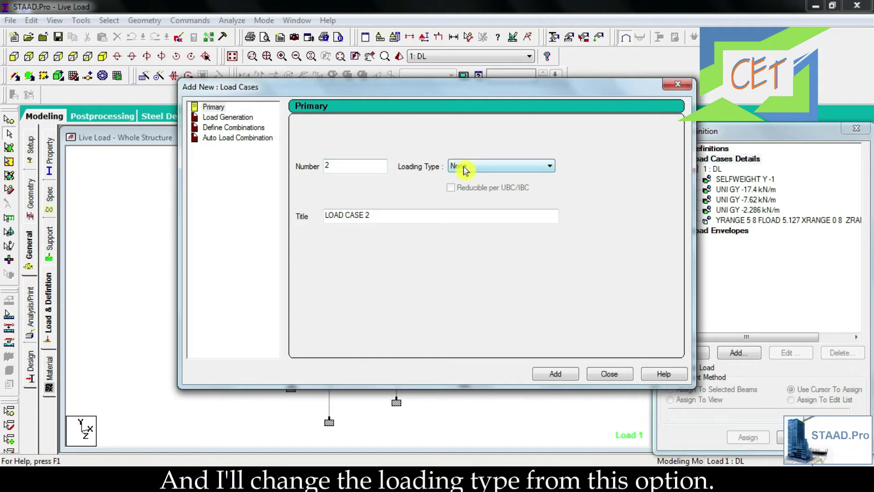
{"action": "left_click", "coordinate": [464, 168]}
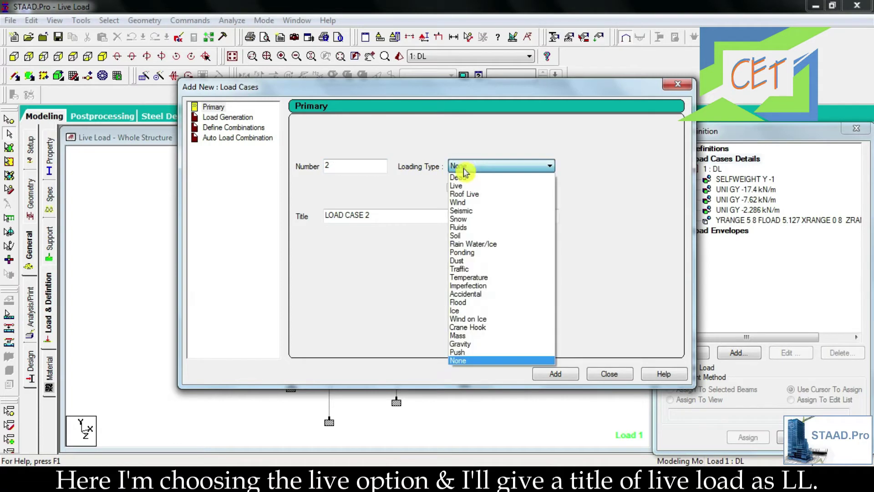
{"action": "left_click", "coordinate": [465, 186]}
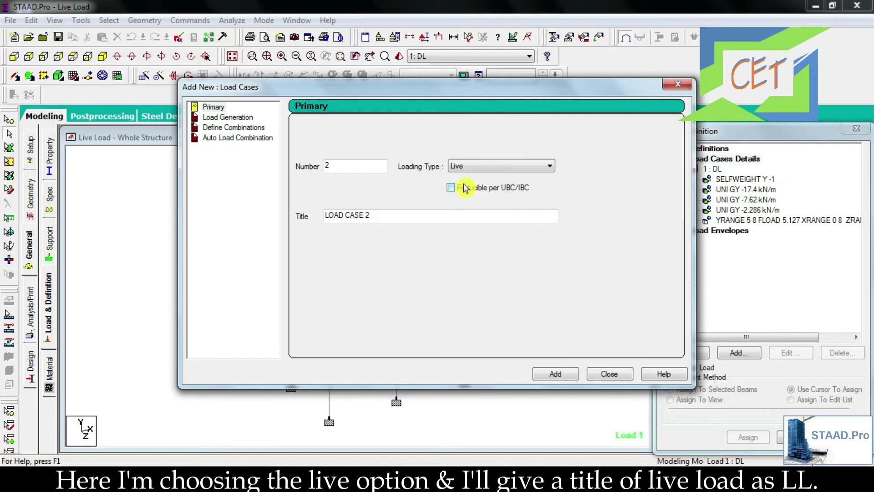
{"action": "left_click_drag", "start_coordinate": [382, 214], "coordinate": [309, 216]}
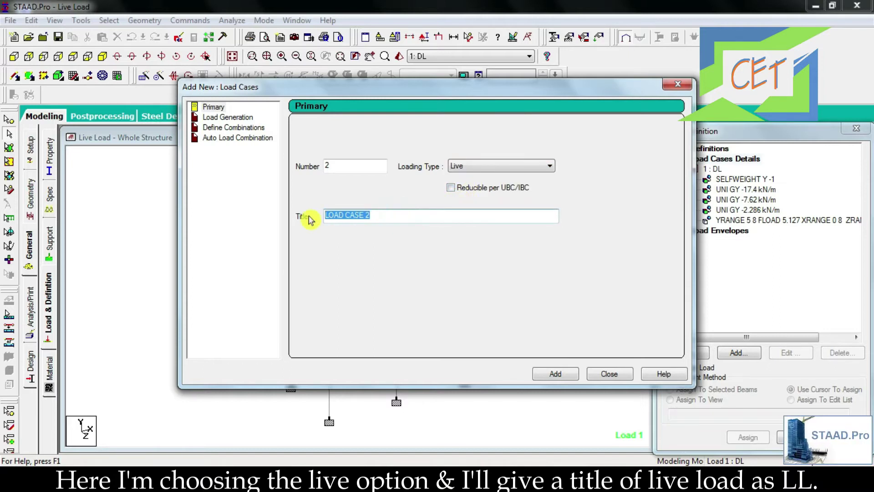
{"action": "type", "text": "L"}
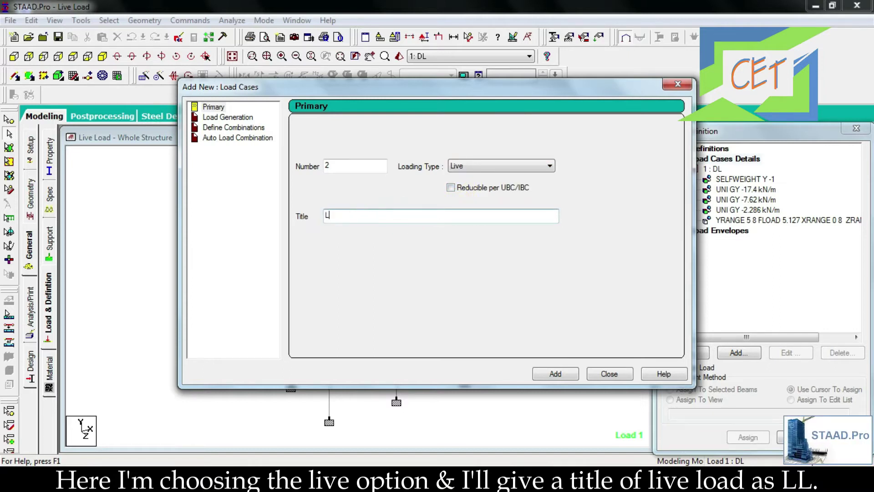
{"action": "type", "text": "L"}
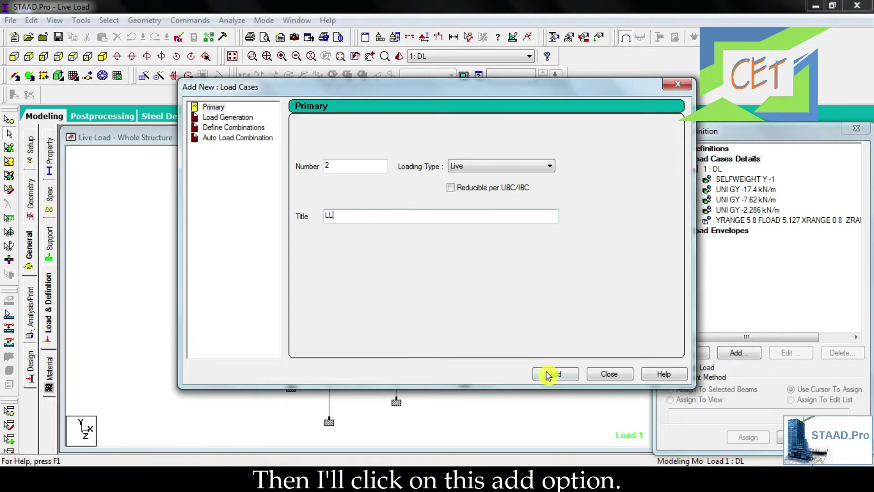
{"action": "left_click", "coordinate": [552, 374]}
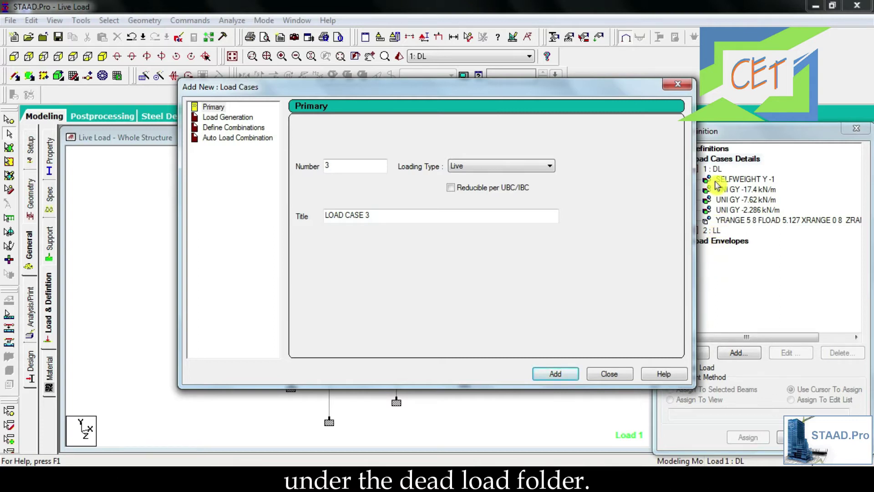
{"action": "left_click", "coordinate": [608, 373]}
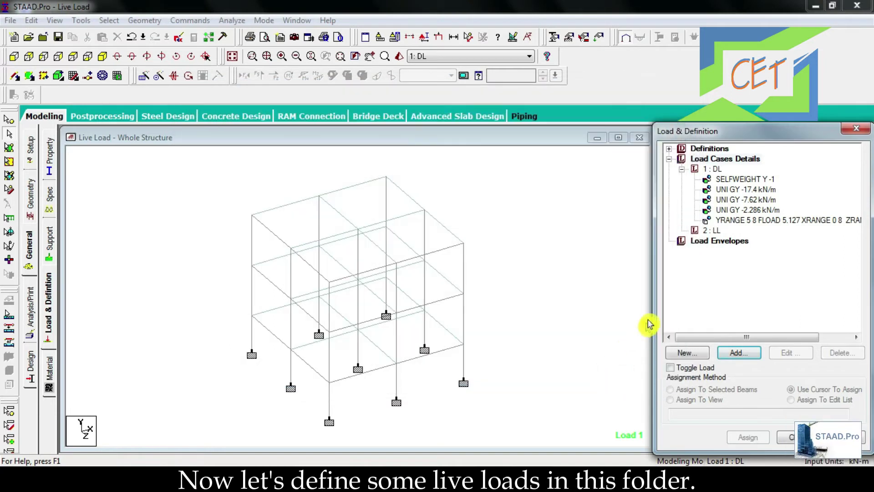
Select 2 : LL as the active case and start adding load items to it.
{"action": "left_click", "coordinate": [712, 232]}
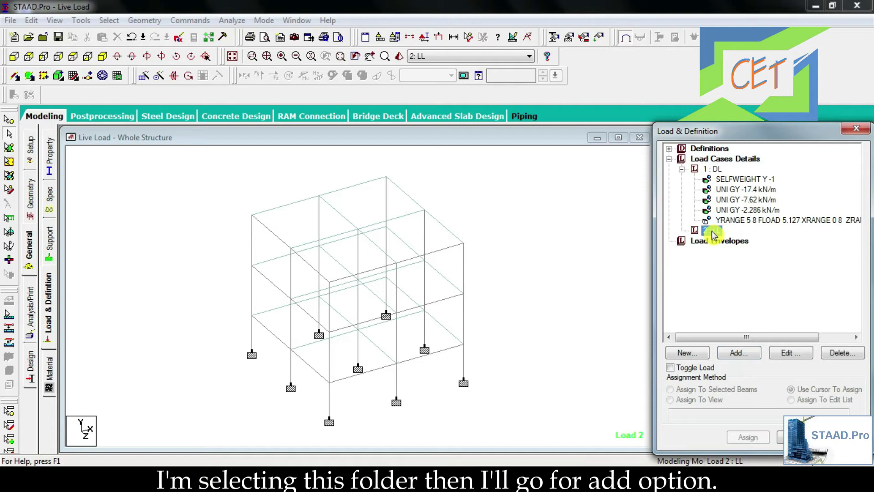
{"action": "left_click", "coordinate": [737, 352]}
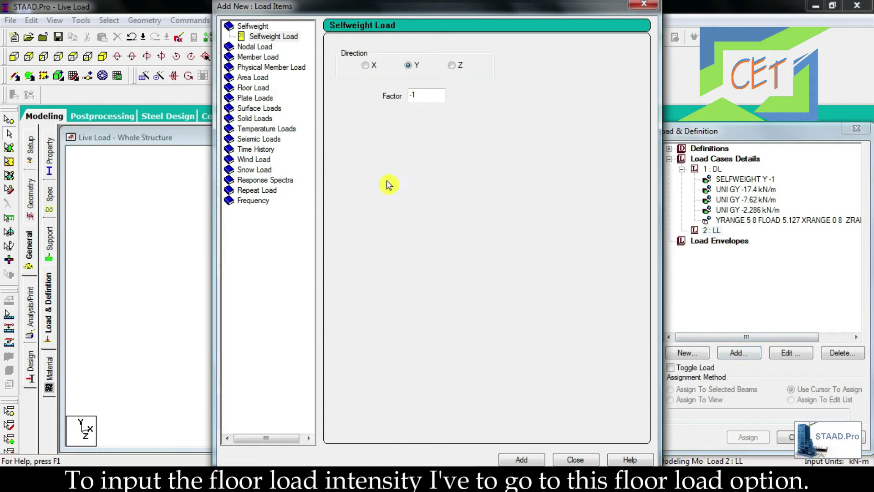
Choose a Floor Load item for case LL and enter a pressure of 2.87 kN/m2.
{"action": "left_click", "coordinate": [252, 88]}
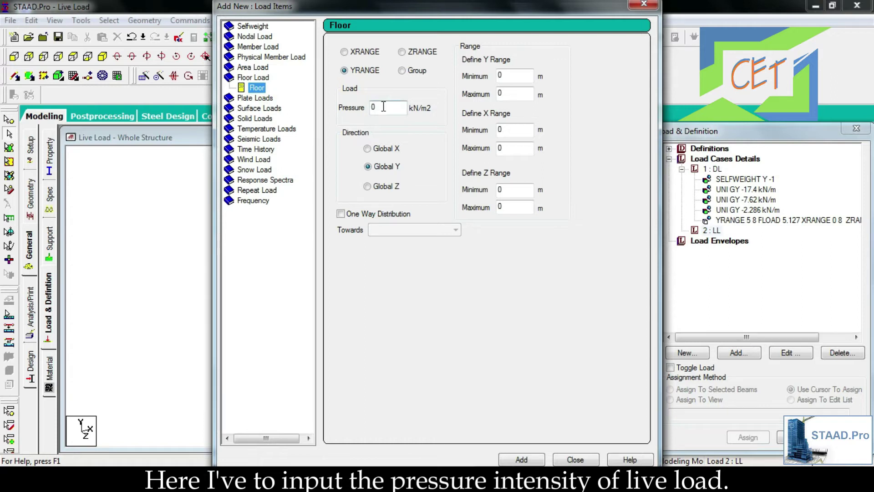
{"action": "left_click_drag", "start_coordinate": [399, 14], "coordinate": [611, 21]}
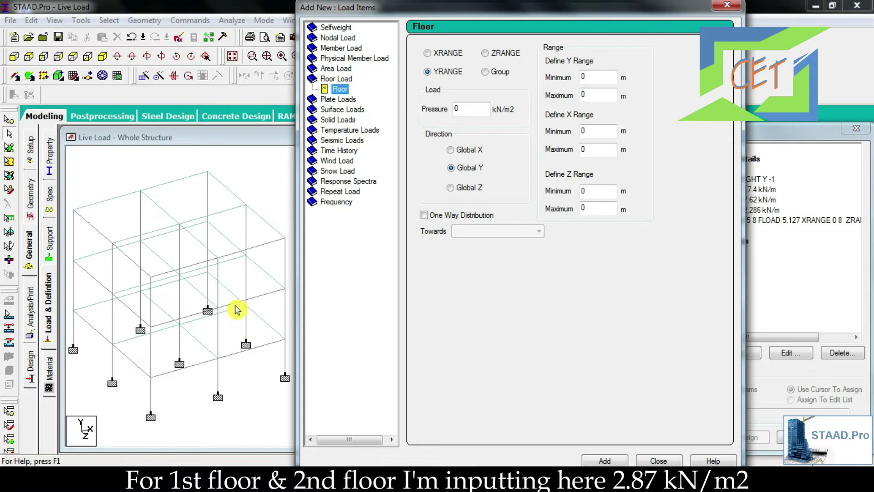
{"action": "left_click", "coordinate": [471, 108]}
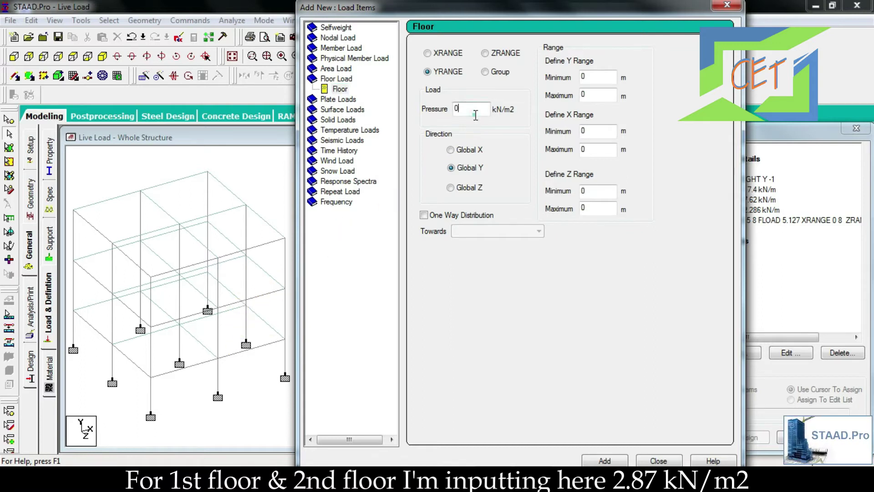
{"action": "type", "text": ".87"}
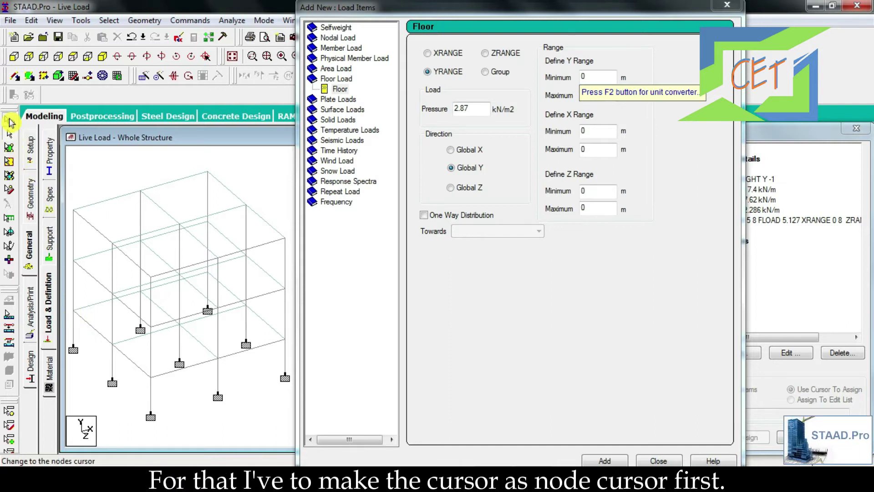
Read a first-floor corner node's coordinates and set the floor load's Y minimum to 2 m.
{"action": "left_click", "coordinate": [10, 122]}
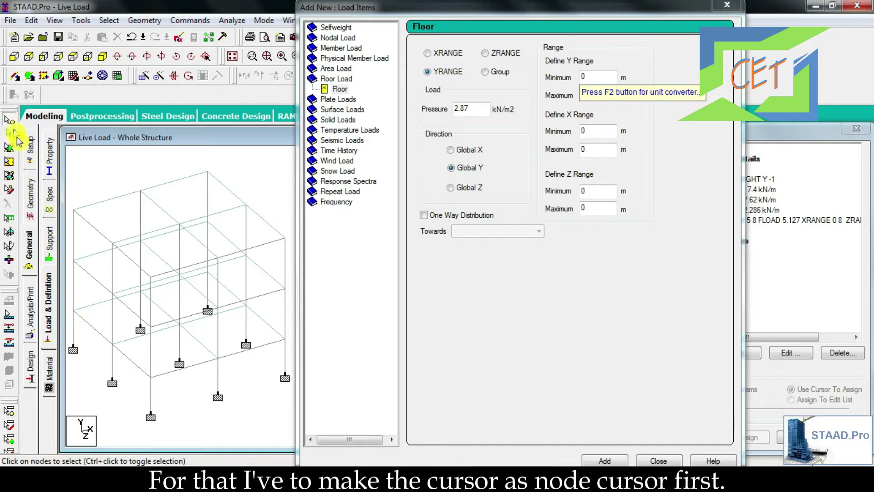
{"action": "left_click", "coordinate": [75, 311]}
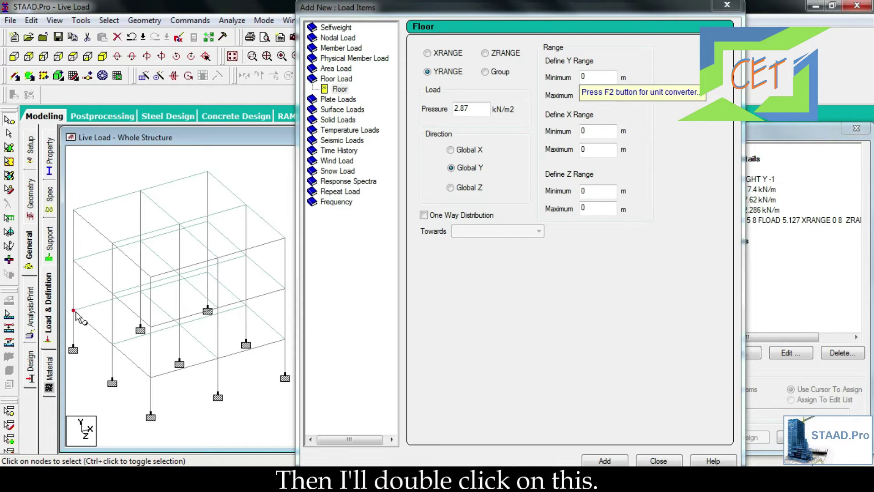
{"action": "double_click", "coordinate": [73, 311]}
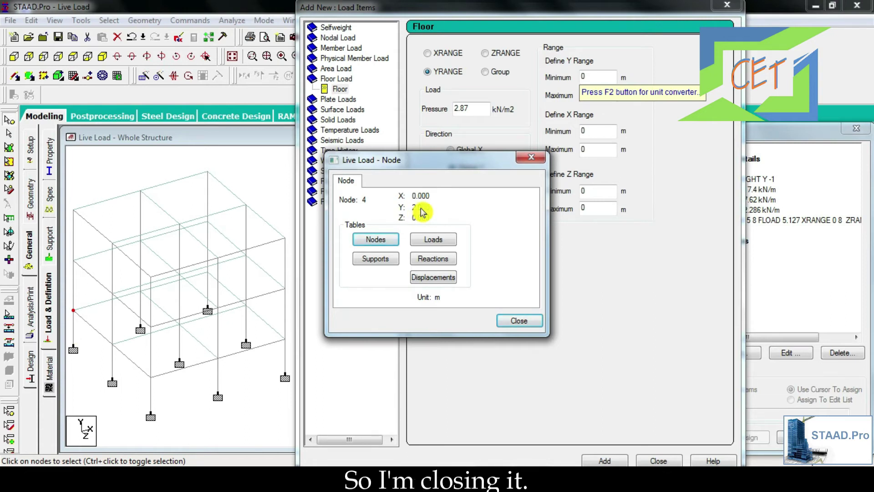
{"action": "left_click", "coordinate": [531, 158]}
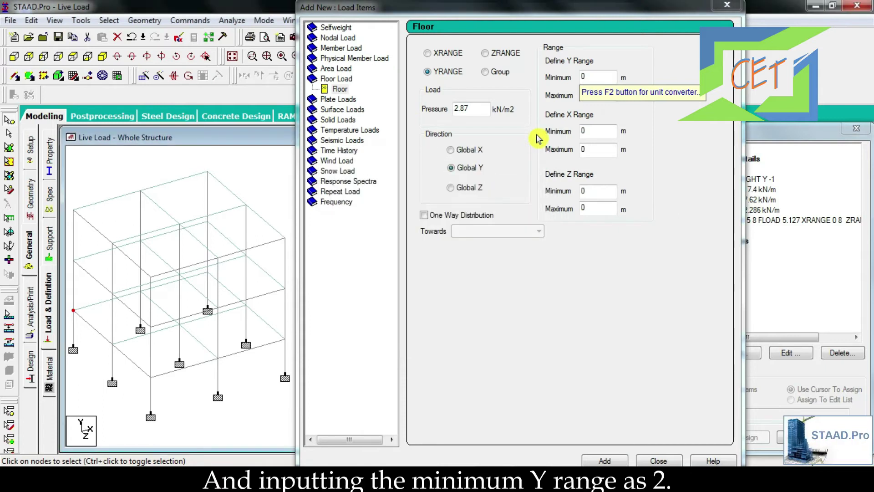
{"action": "left_click", "coordinate": [583, 77]}
{"action": "key", "text": "Delete"}
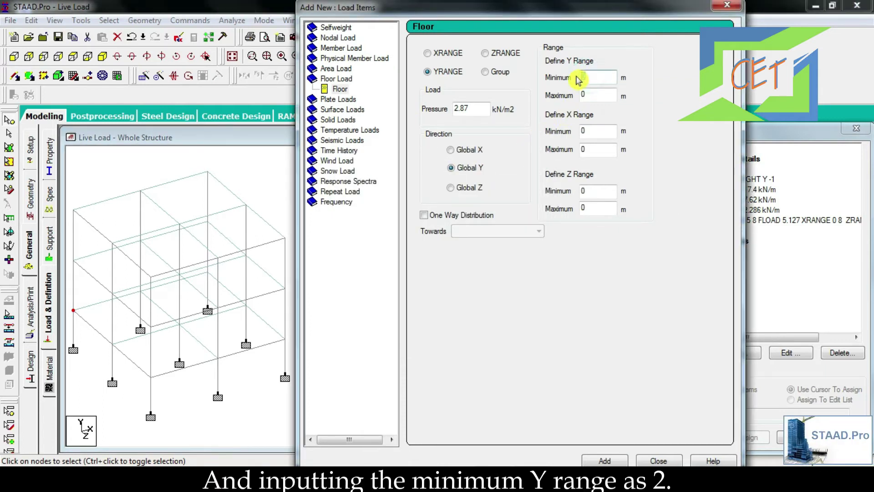
{"action": "type", "text": "2"}
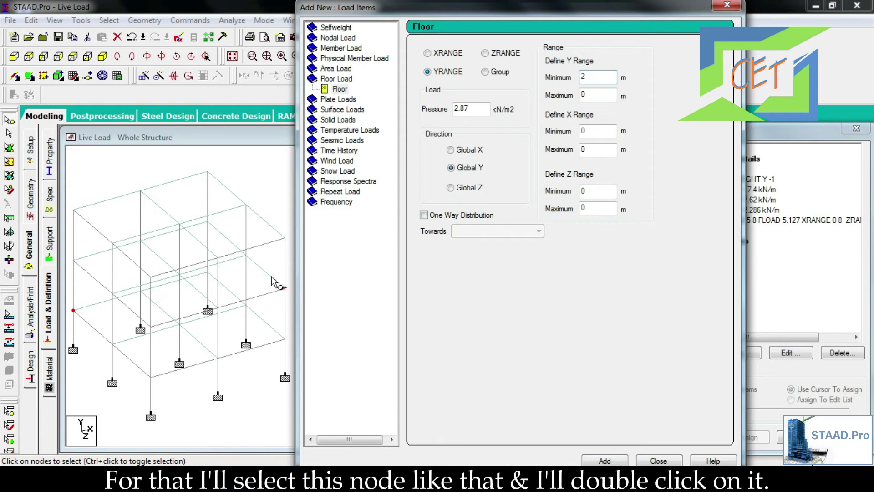
Read an upper-floor node, set X Max 8, Y Max 5, Z Max 8 and add the 2.87 floor load.
{"action": "left_click", "coordinate": [286, 288]}
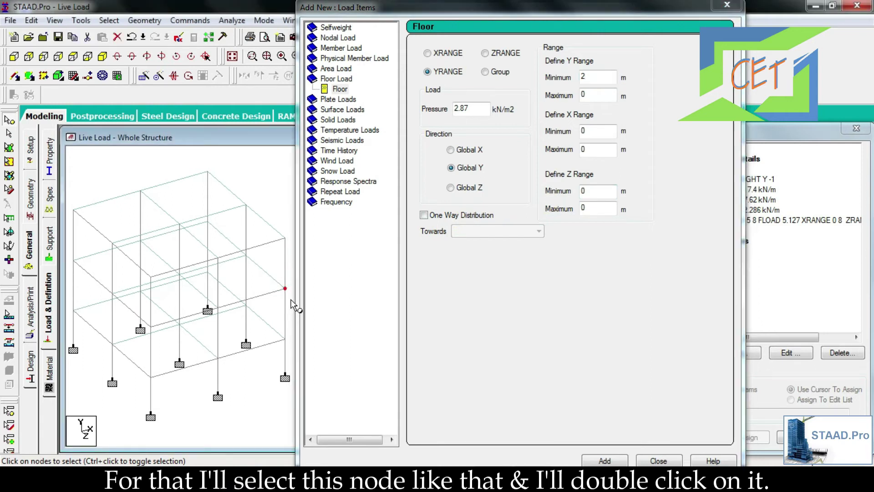
{"action": "double_click", "coordinate": [286, 289]}
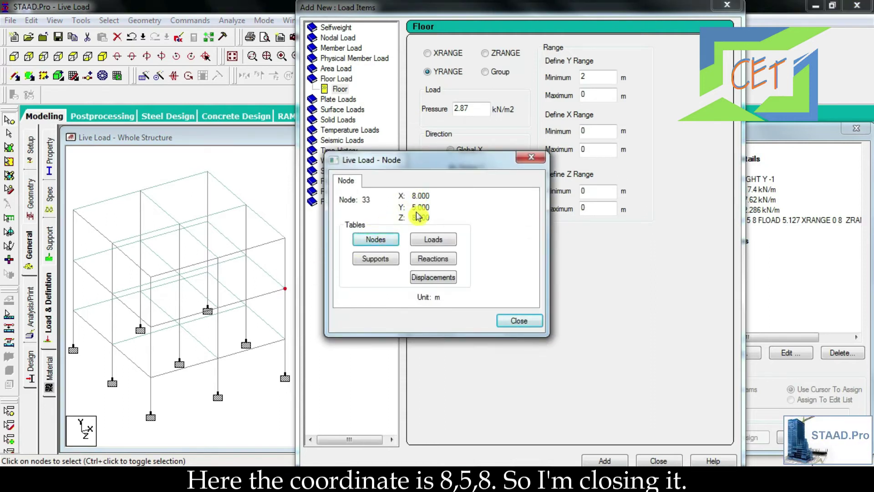
{"action": "left_click", "coordinate": [533, 159]}
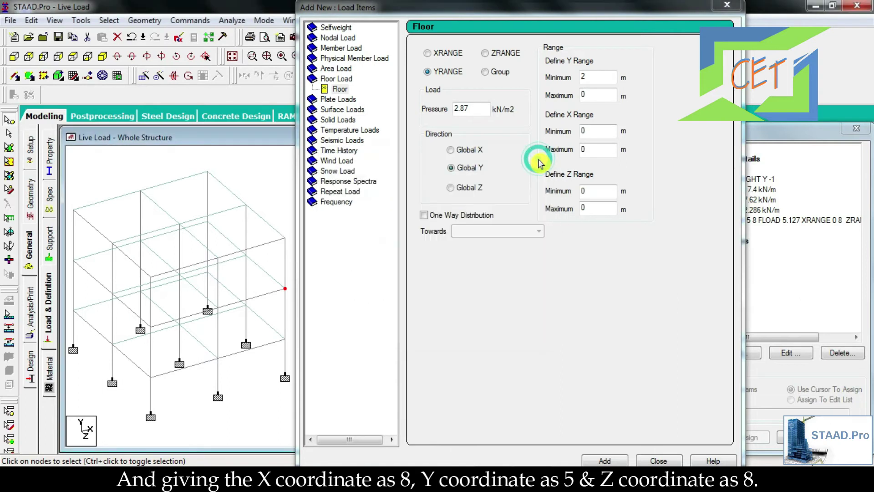
{"action": "double_click", "coordinate": [588, 149]}
{"action": "type", "text": "8"}
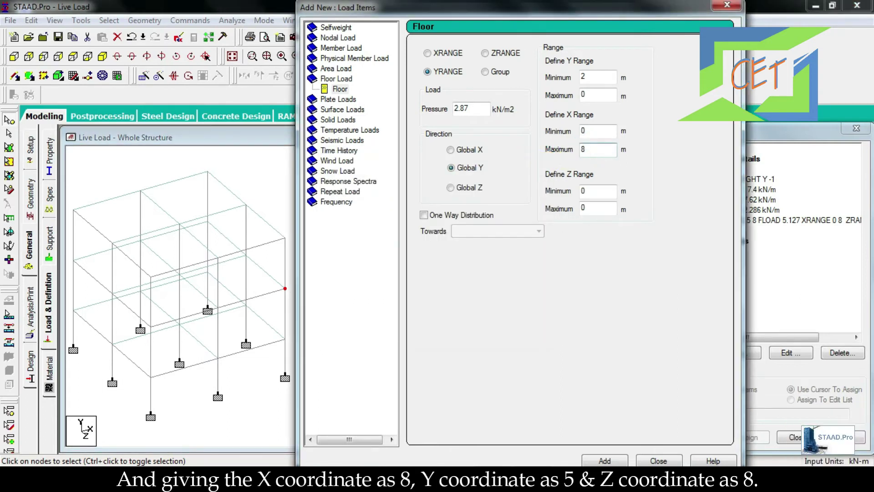
{"action": "double_click", "coordinate": [584, 95]}
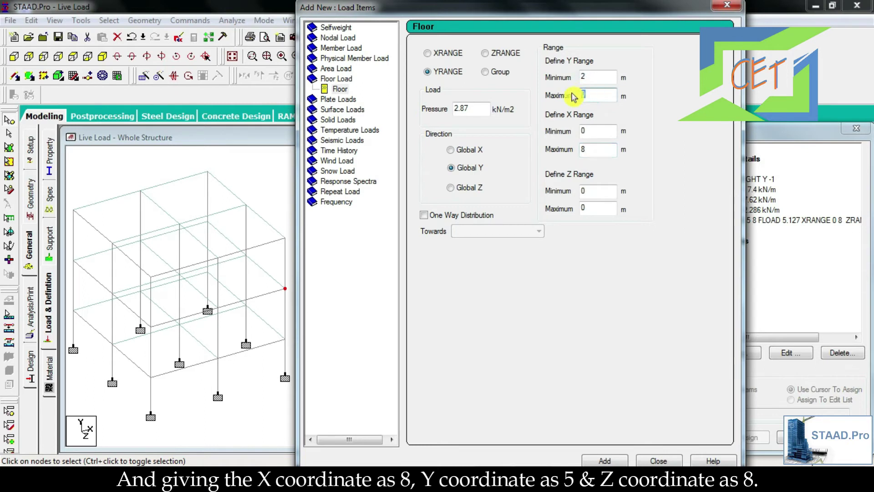
{"action": "type", "text": "5"}
{"action": "double_click", "coordinate": [585, 209]}
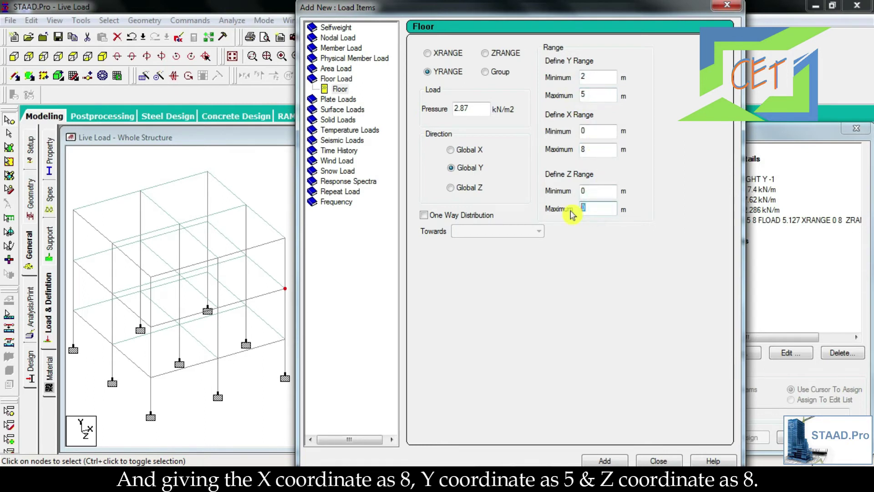
{"action": "type", "text": "8"}
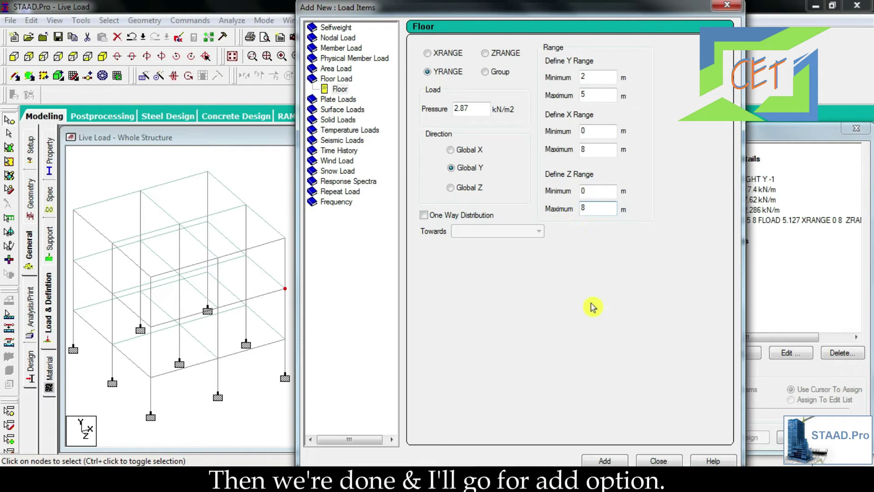
{"action": "left_click", "coordinate": [604, 460]}
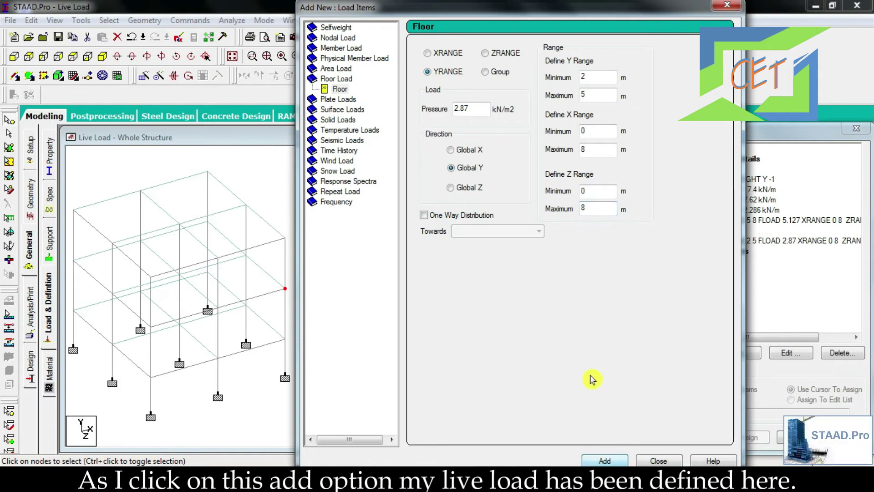
Check the new 2.87 floor load entry under LL, then set the next floor load's pressure to 1.435 kN/m2.
{"action": "left_click_drag", "start_coordinate": [549, 18], "coordinate": [497, 20]}
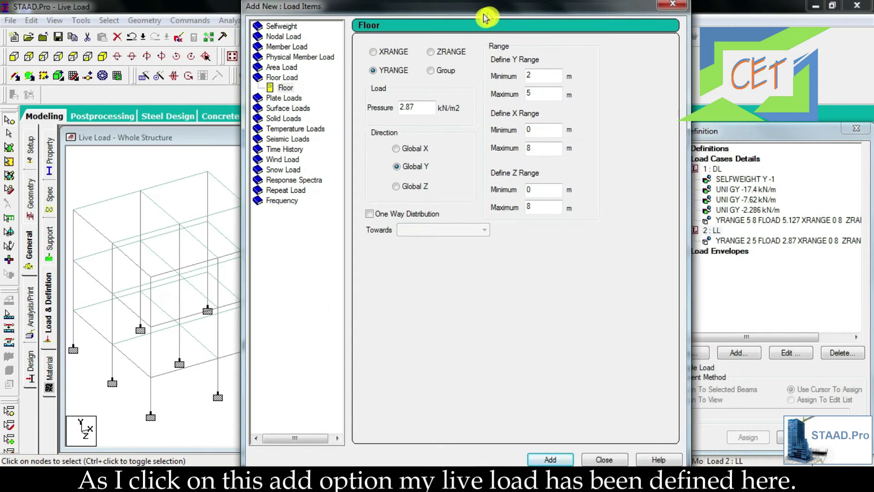
{"action": "left_click", "coordinate": [734, 240]}
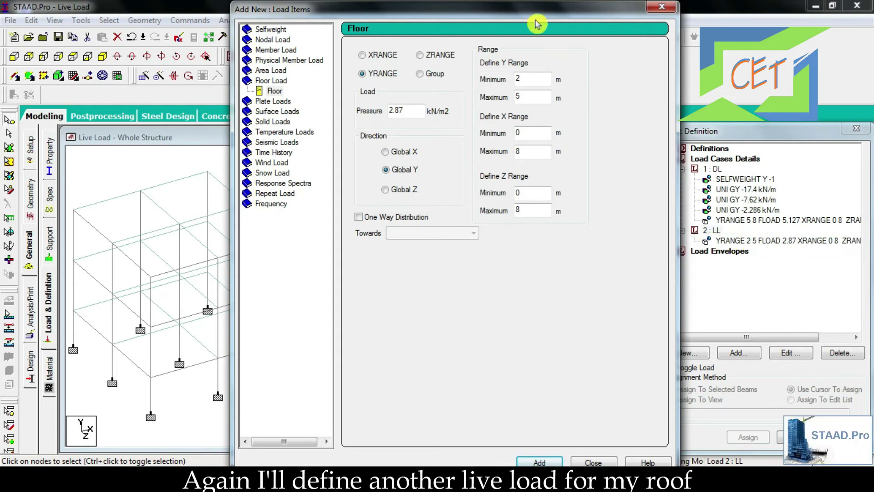
{"action": "left_click_drag", "start_coordinate": [539, 8], "coordinate": [600, 14]}
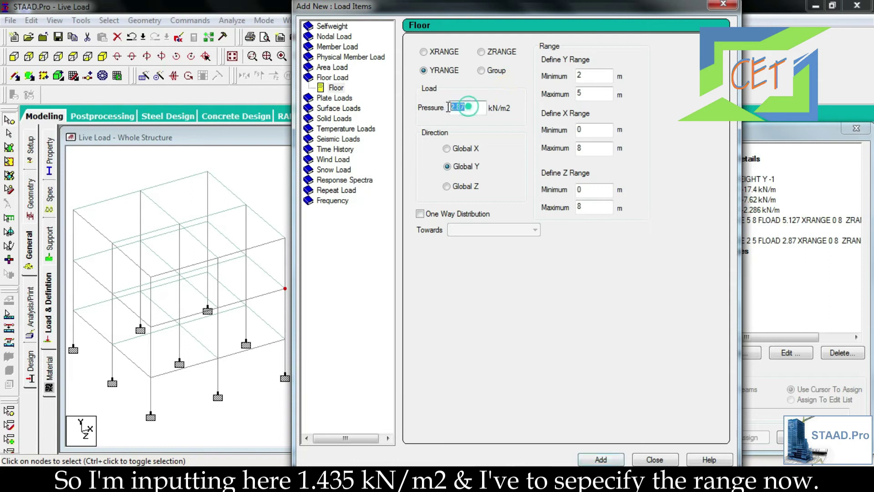
{"action": "left_click_drag", "start_coordinate": [471, 107], "coordinate": [443, 111]}
{"action": "type", "text": "1.435"}
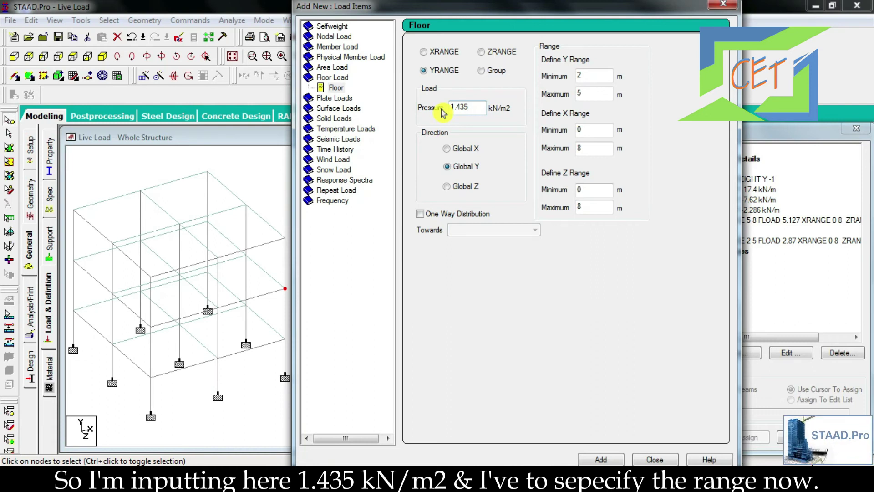
Read the top-left roof node (0, 8, 0) and set the roof load's Y minimum to 8 m.
{"action": "left_click", "coordinate": [71, 207]}
{"action": "double_click", "coordinate": [73, 211]}
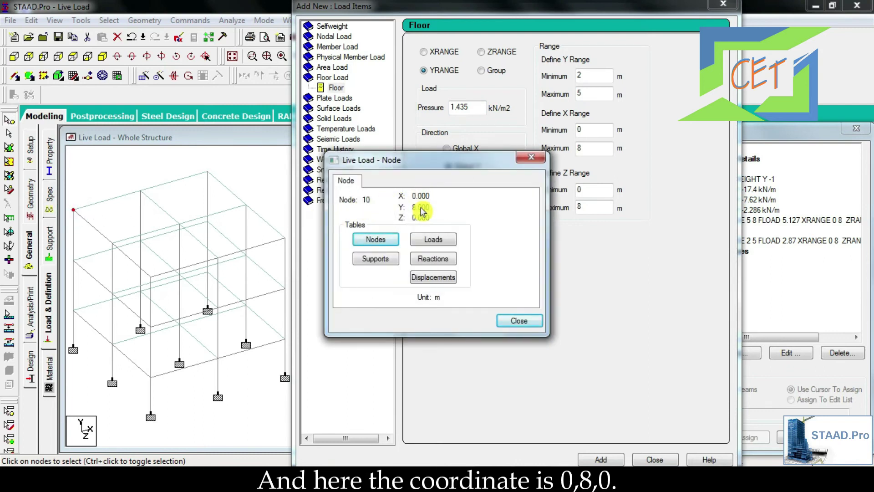
{"action": "left_click", "coordinate": [517, 320]}
{"action": "left_click", "coordinate": [594, 76]}
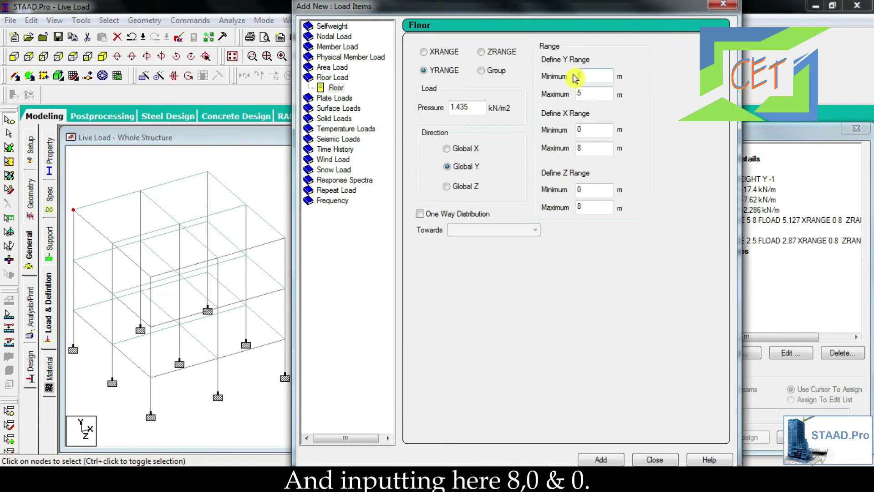
{"action": "type", "text": "8"}
{"action": "double_click", "coordinate": [588, 129]}
{"action": "double_click", "coordinate": [584, 188]}
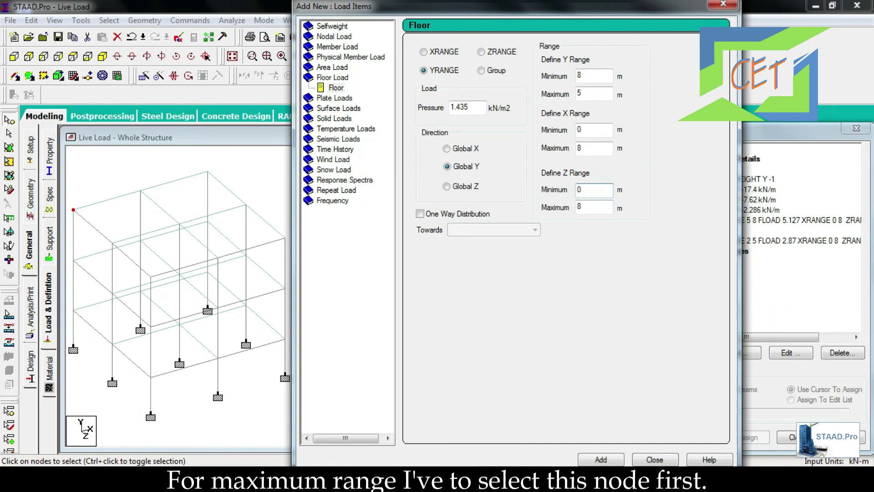
Read the far roof corner, set Y Max 8 and add the 1.435 kN/m2 roof load over X and Z 0–8 m.
{"action": "left_click", "coordinate": [280, 233]}
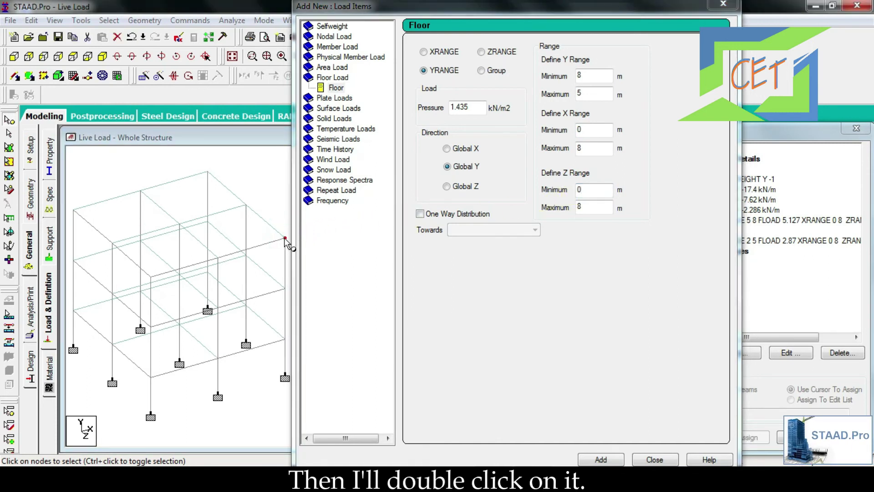
{"action": "double_click", "coordinate": [284, 239]}
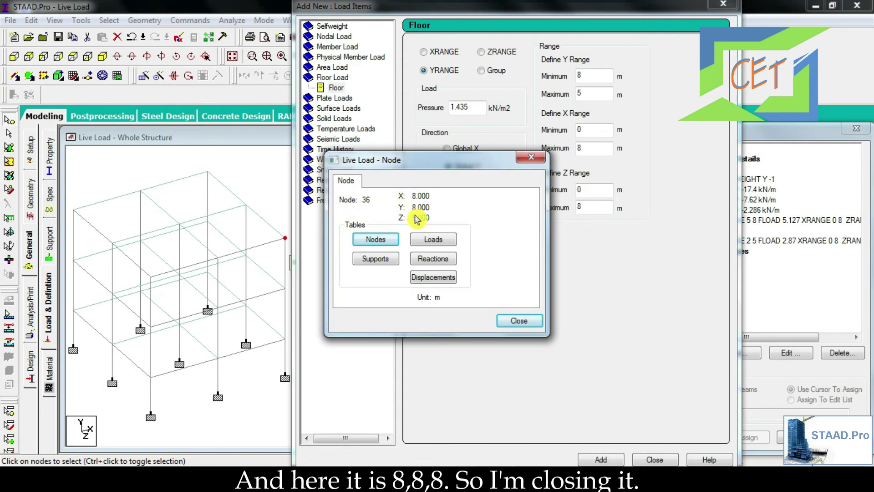
{"action": "left_click", "coordinate": [519, 320]}
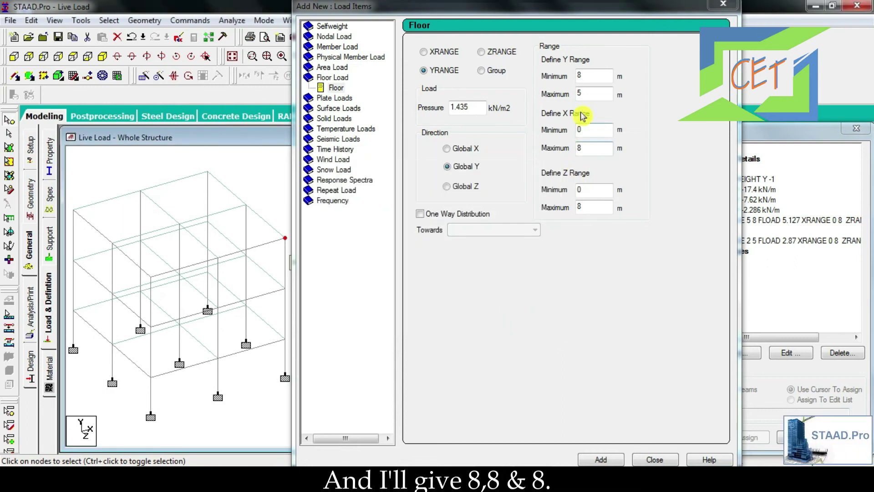
{"action": "double_click", "coordinate": [584, 94]}
{"action": "type", "text": "8"}
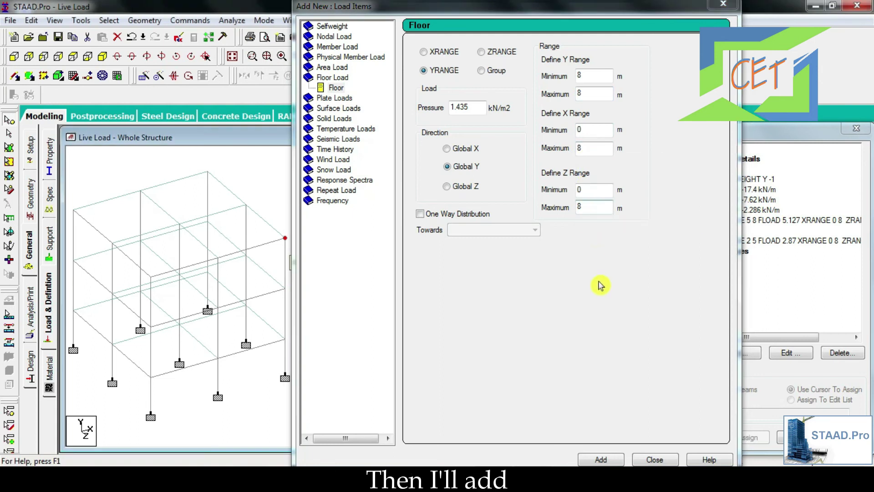
{"action": "left_click", "coordinate": [601, 459]}
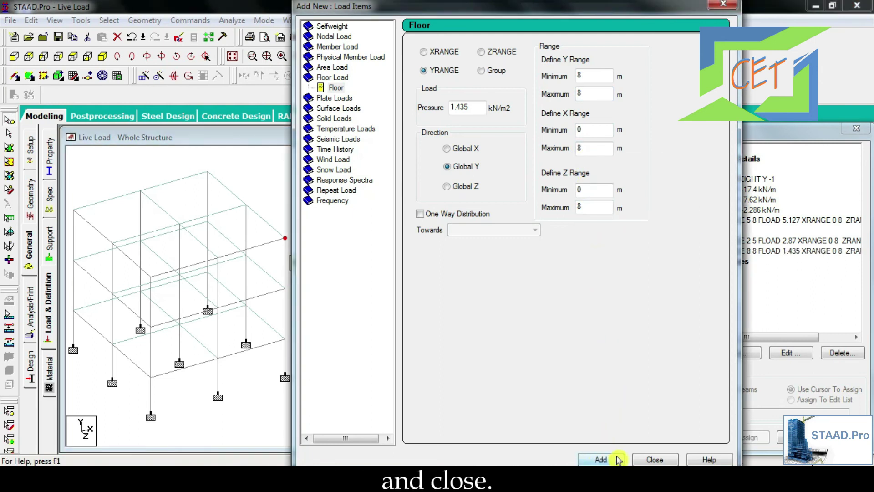
{"action": "left_click", "coordinate": [653, 459]}
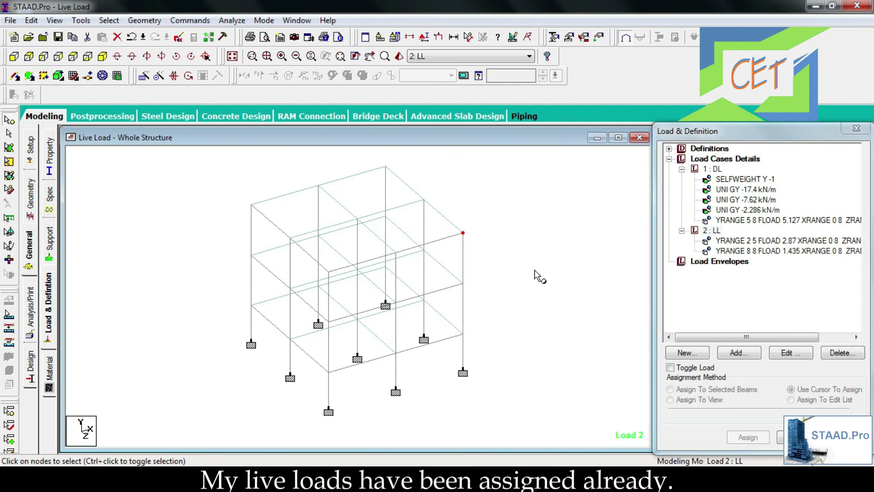
Display the 2.87 and 1.435 floor loads of case LL on the floors and roof of the model.
{"action": "left_click", "coordinate": [785, 241]}
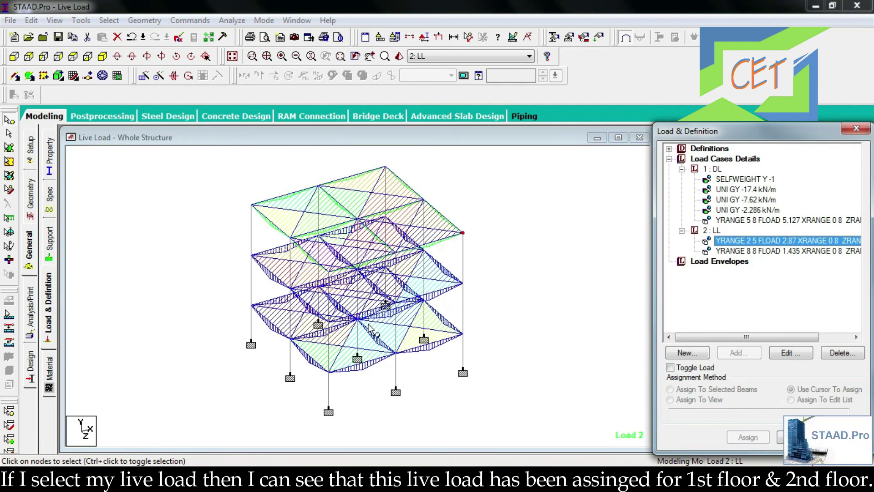
{"action": "left_click", "coordinate": [733, 250]}
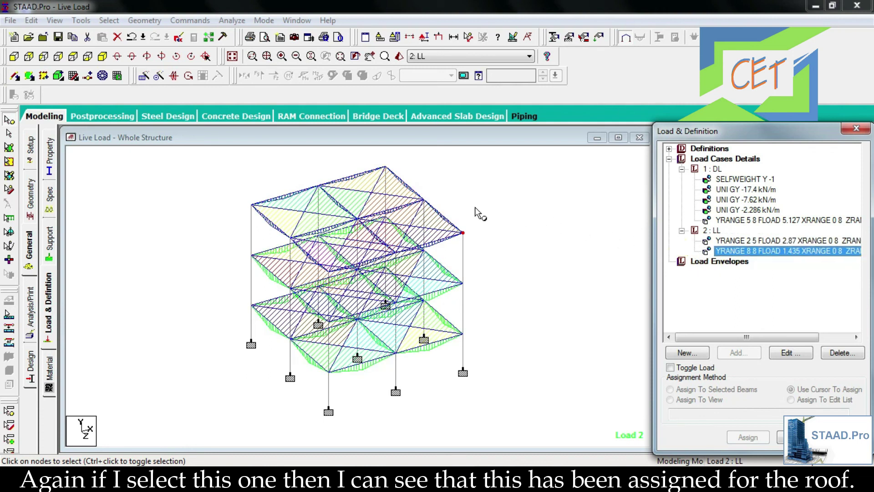
{"action": "left_click", "coordinate": [491, 280]}
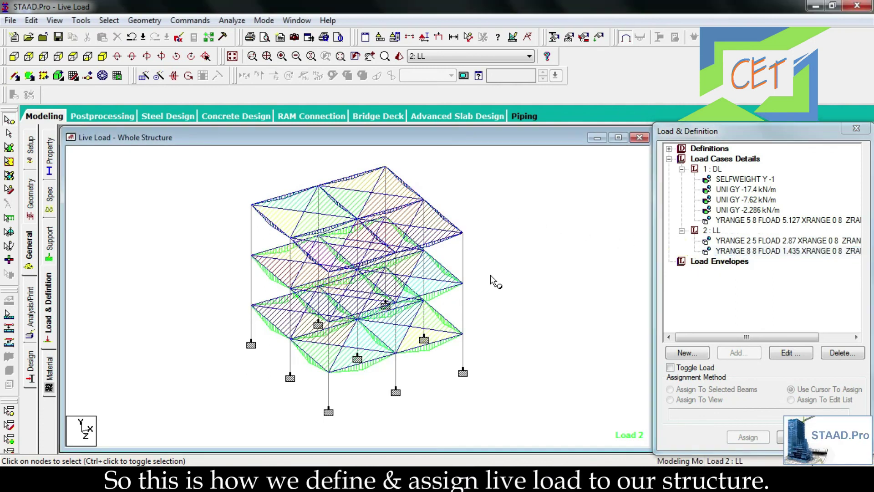